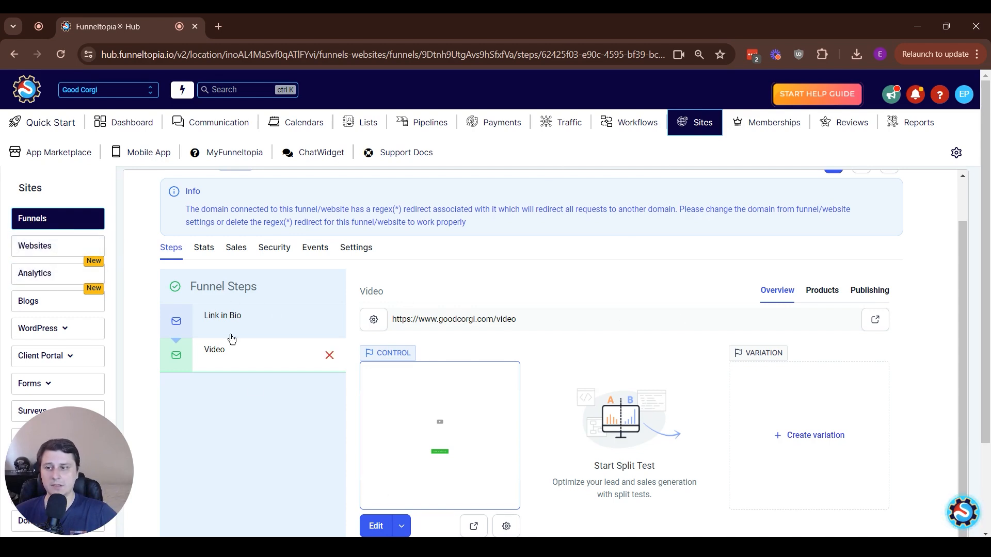
Open the Video funnel step's page in the page builder
left_click(398, 527)
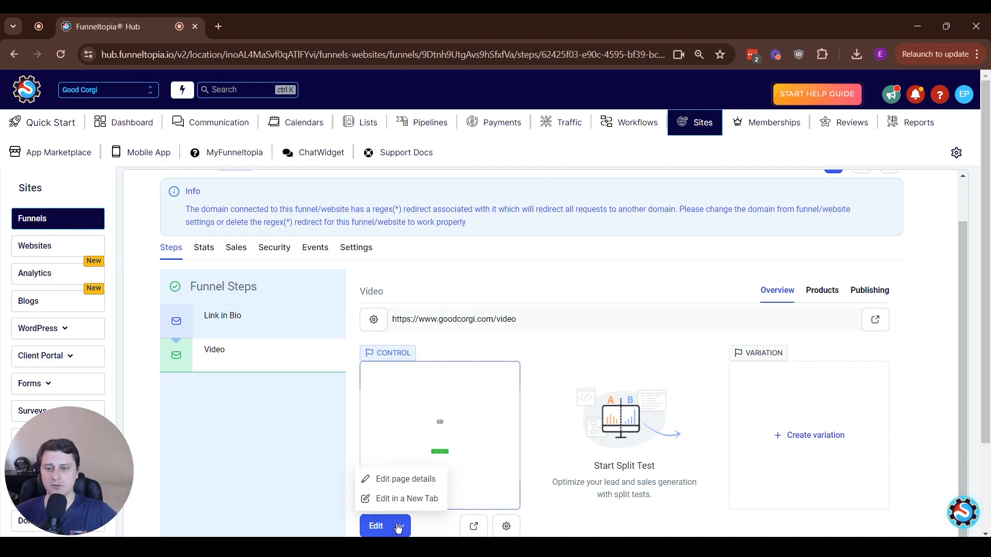
left_click(367, 527)
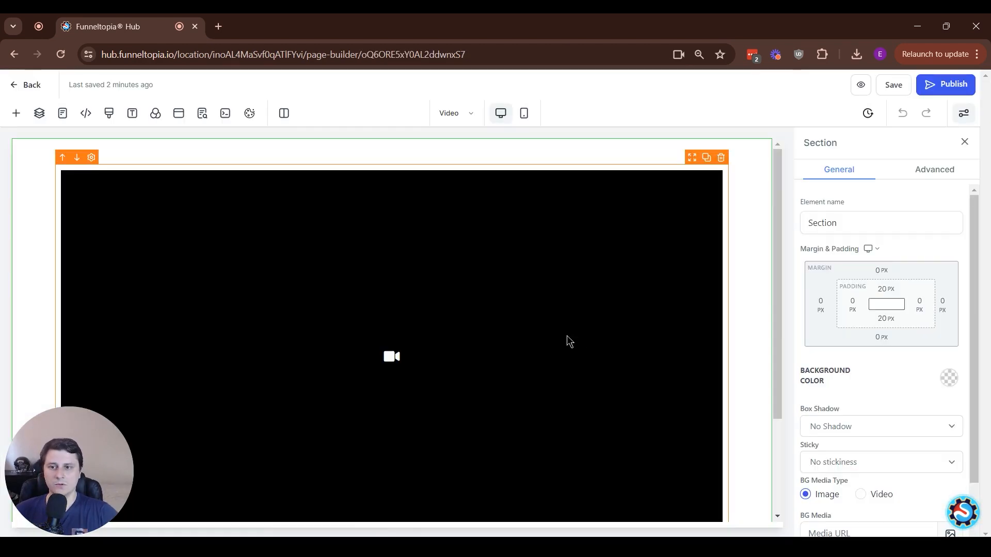
scroll(565, 426, "down", 3)
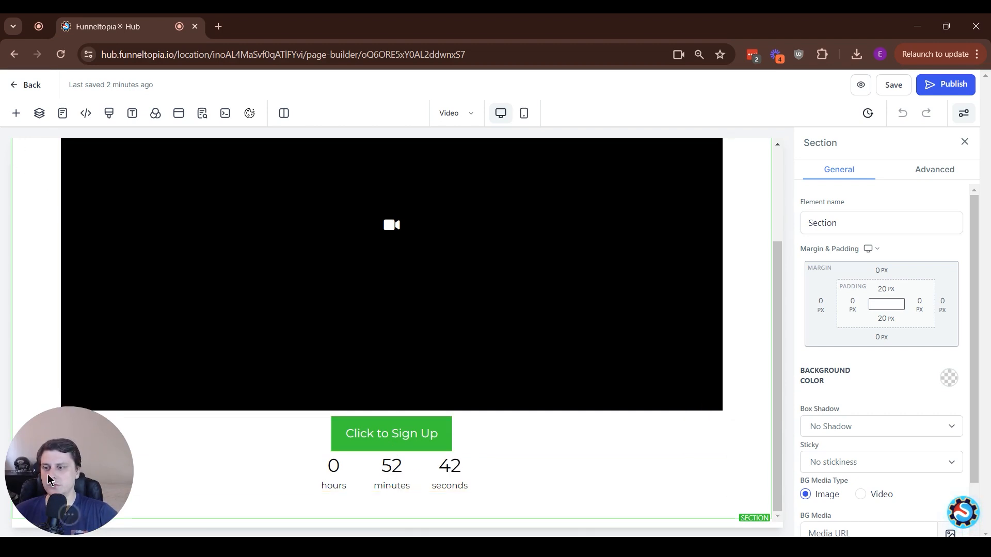
Search the element library for video, button, timer and countdown elements
left_click(16, 114)
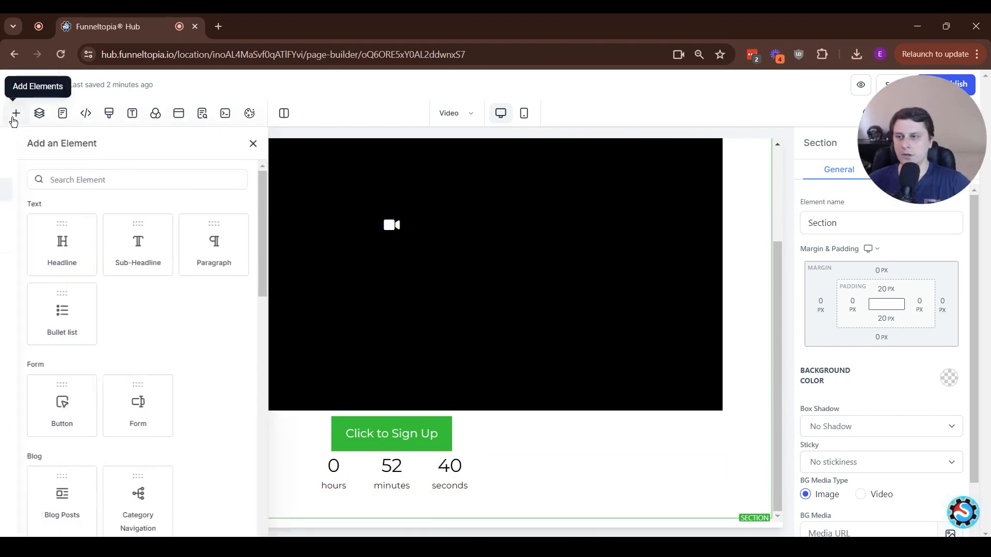
left_click(173, 182)
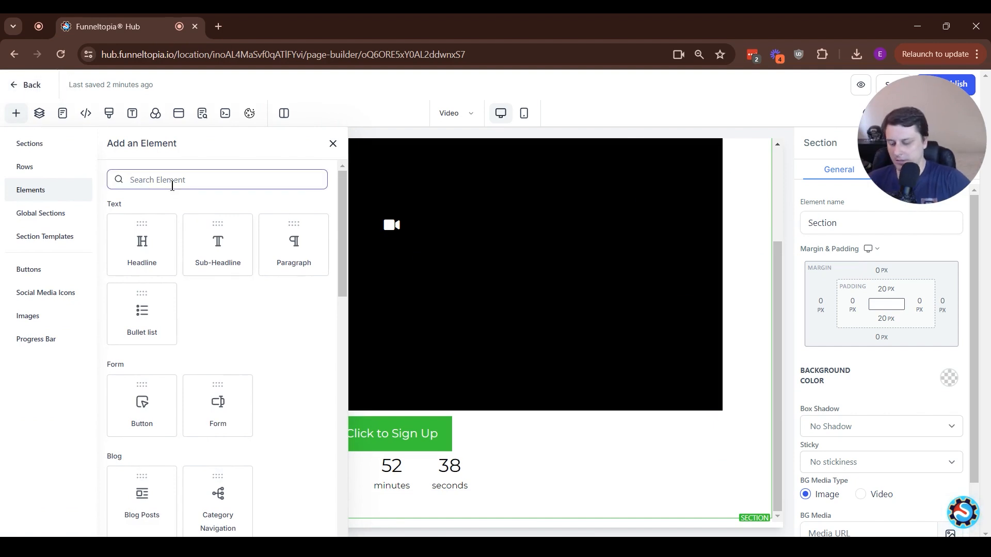
type("video")
key("ctrl+a")
key("BackSpace")
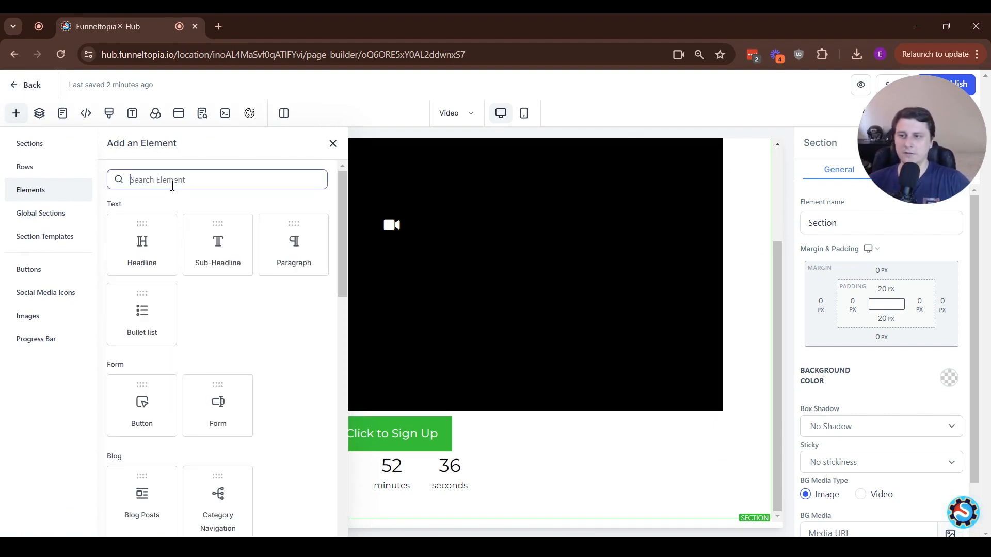
type("button")
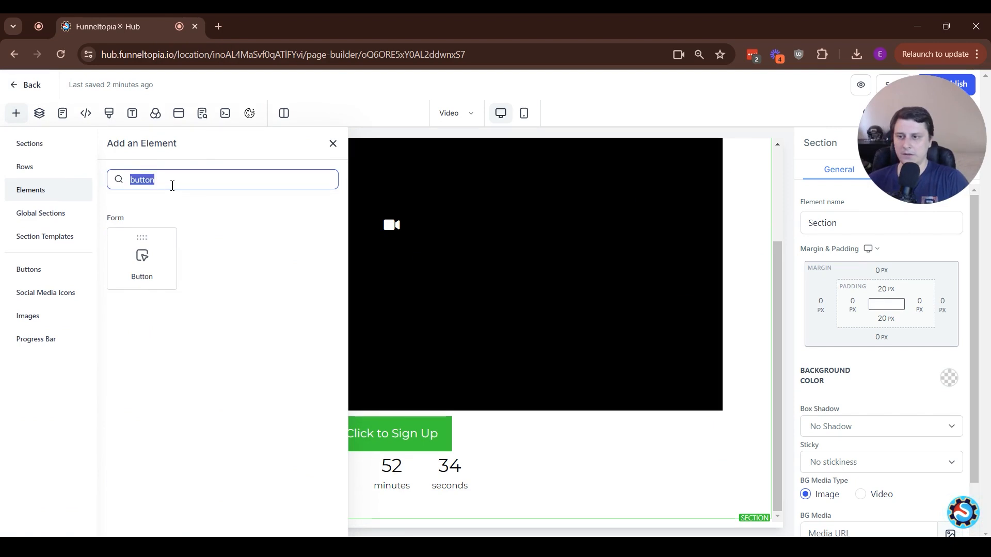
key("ctrl+a")
key("BackSpace")
type("timer")
key("ctrl+a")
key("BackSpace")
type("c")
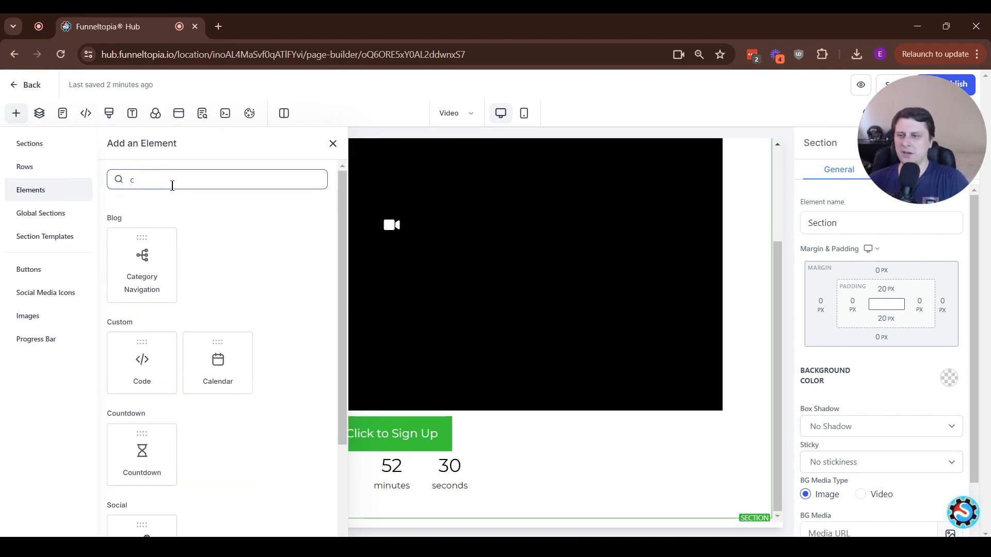
type("ount")
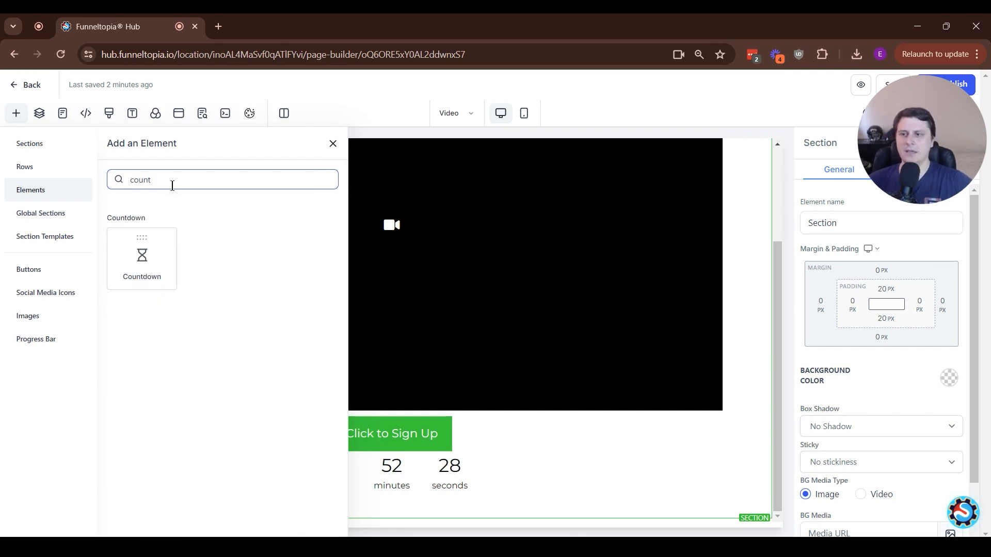
key("ctrl+a")
key("BackSpace")
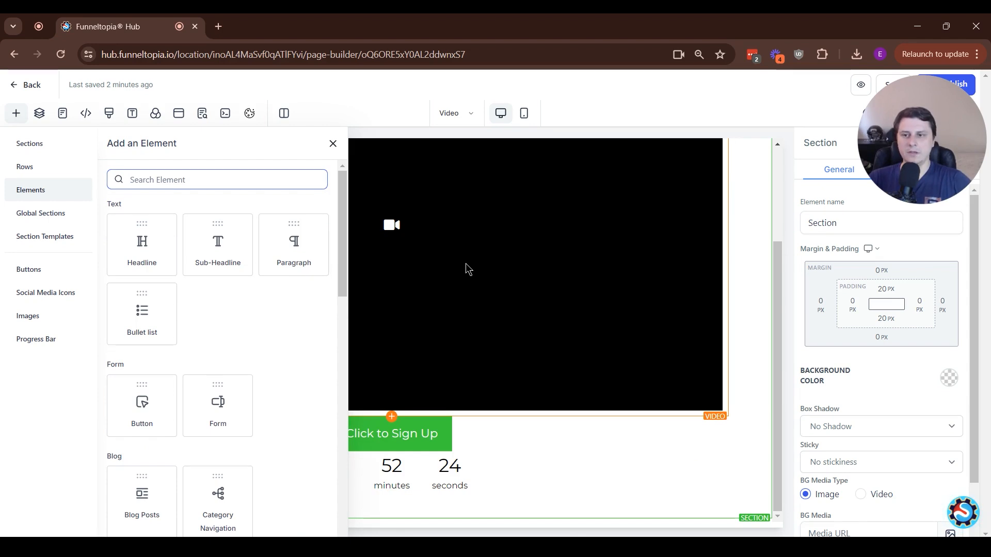
Select the video element and review its Hosted Video type setting
left_click(465, 264)
scroll(868, 329, "down", 3)
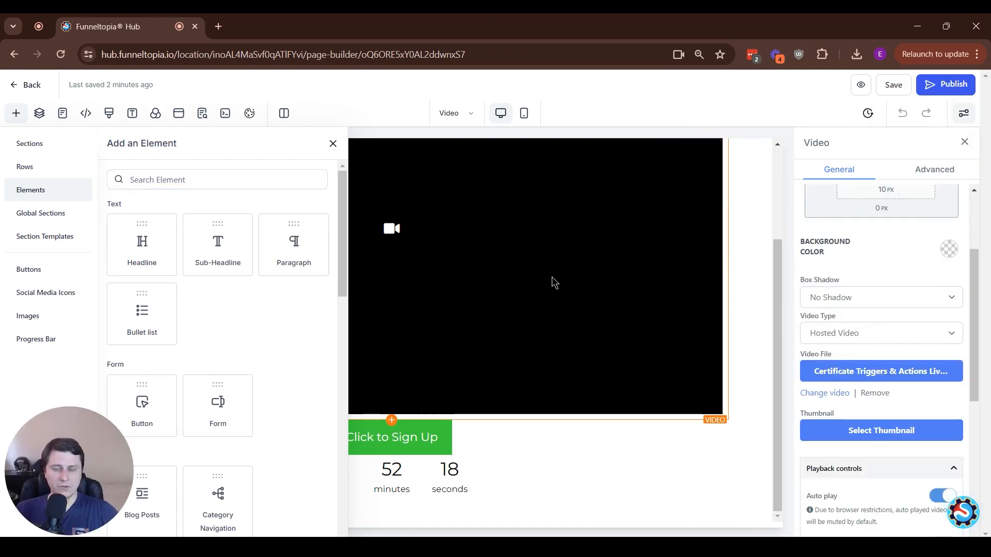
left_click(333, 145)
scroll(847, 318, "up", 4)
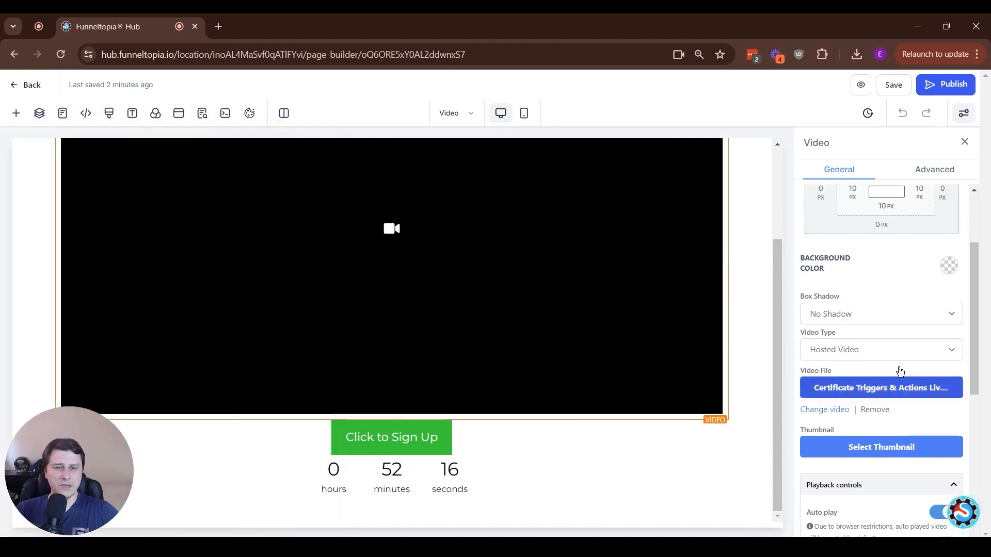
left_click(897, 463)
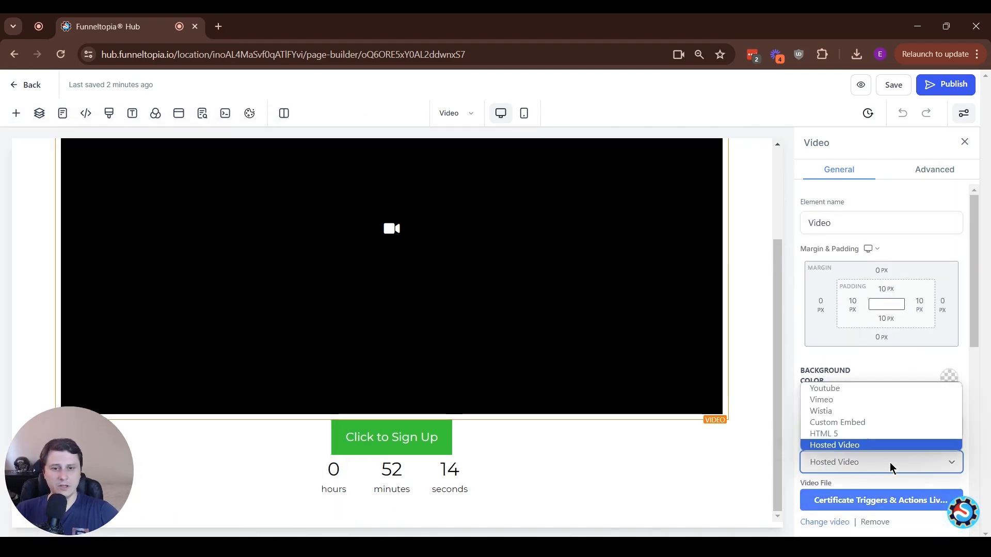
left_click(849, 445)
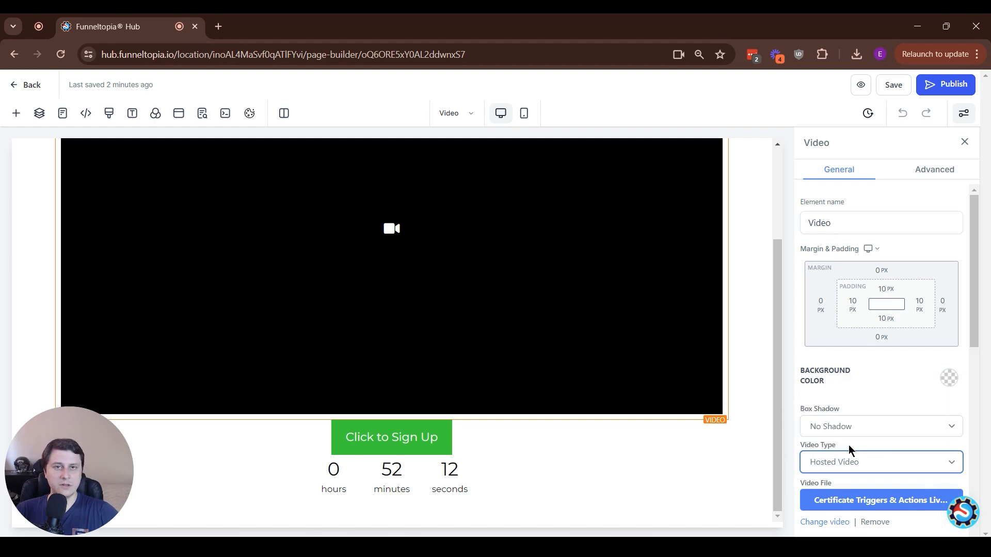
scroll(849, 201, "down", 5)
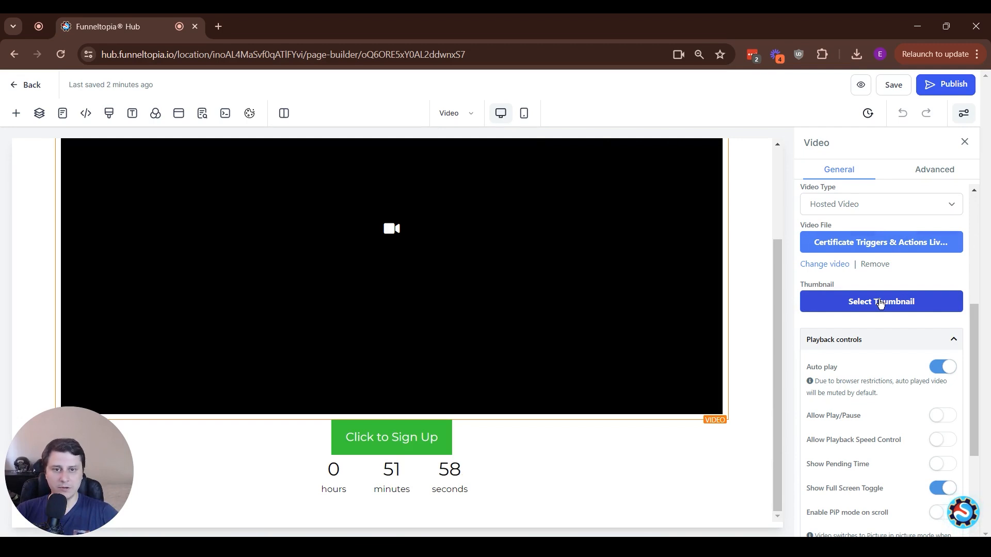
Turn on Generate leads from video for the video element
scroll(881, 303, "down", 3)
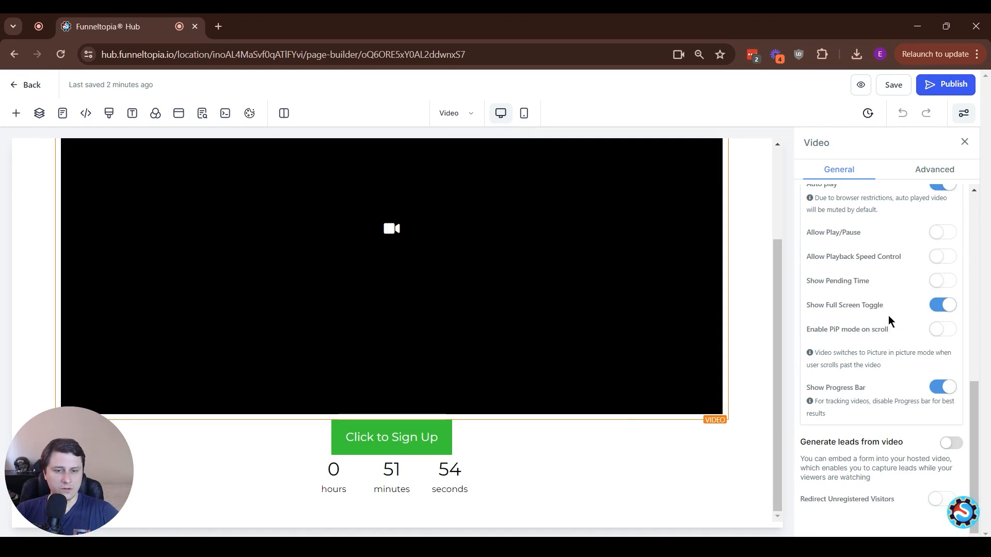
double_click(809, 440)
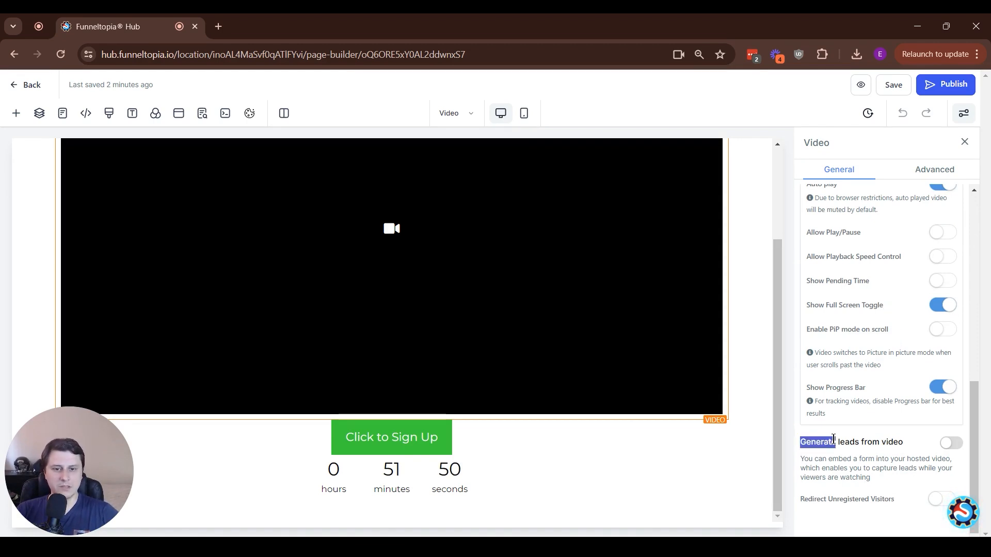
left_click(883, 442)
left_click_drag(810, 446, 913, 446)
left_click(940, 446)
left_click(956, 447)
scroll(877, 413, "down", 1)
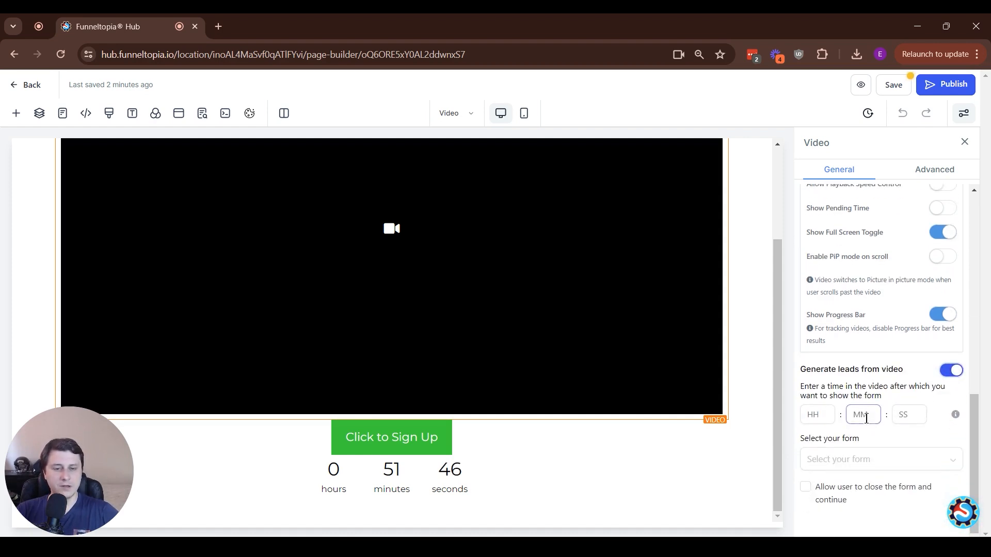
Set the form to appear at 2 seconds into the video and choose the Free Corgi Pack Community Signup form
left_click(818, 416)
left_click(899, 414)
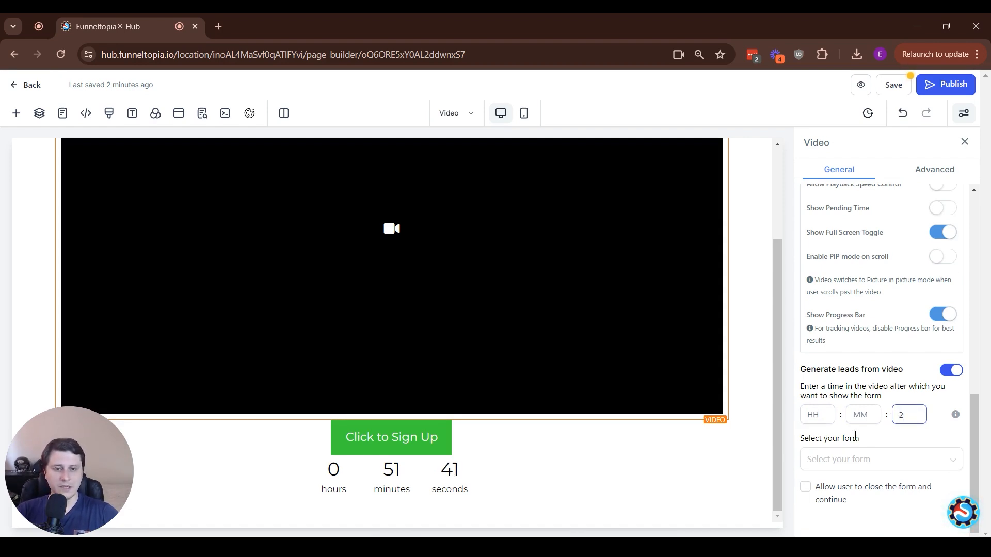
left_click(867, 457)
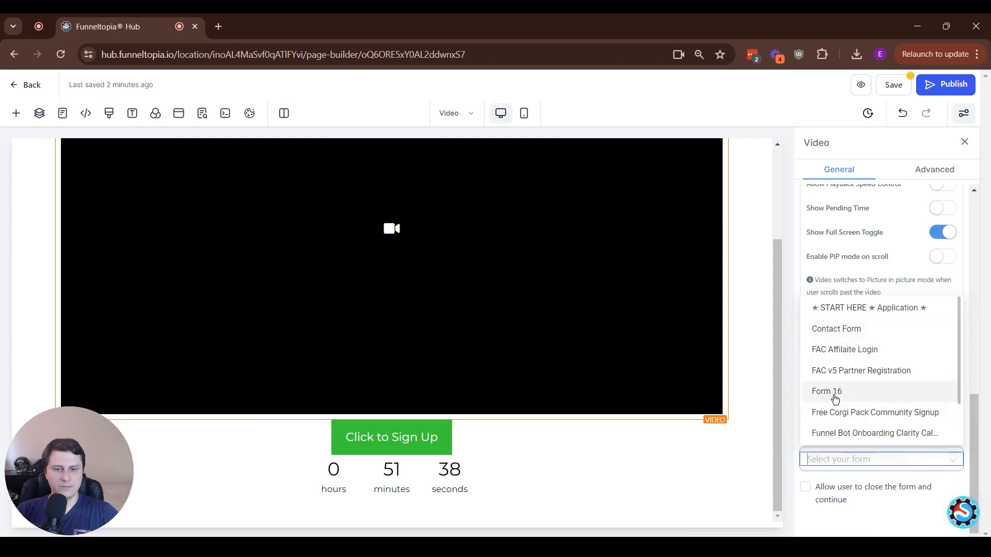
left_click(904, 412)
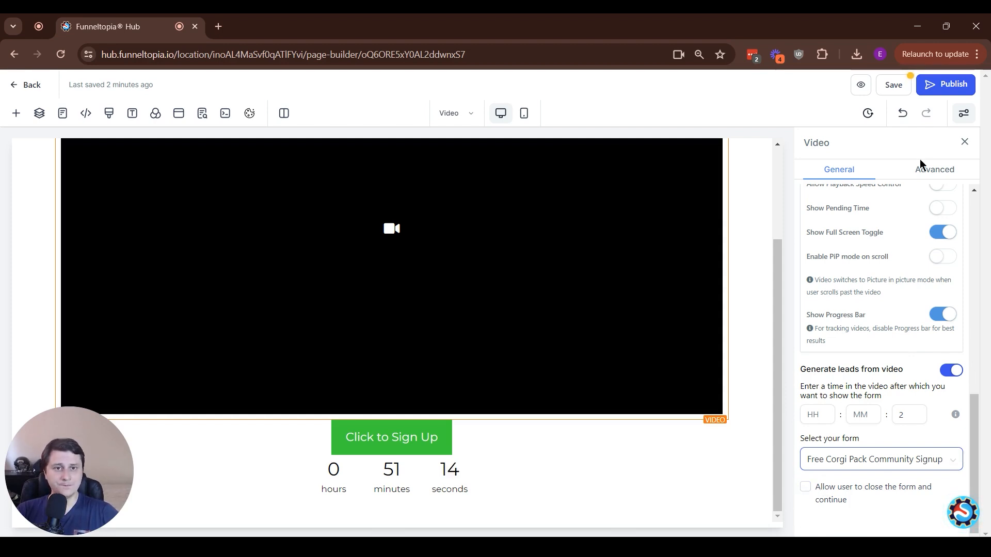
Publish the page and open its preview
left_click(938, 89)
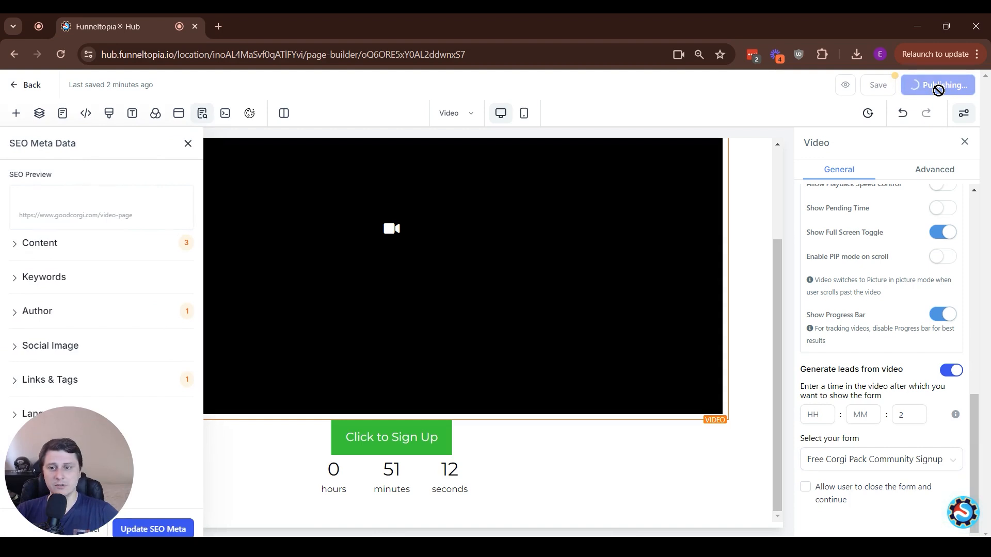
left_click(860, 85)
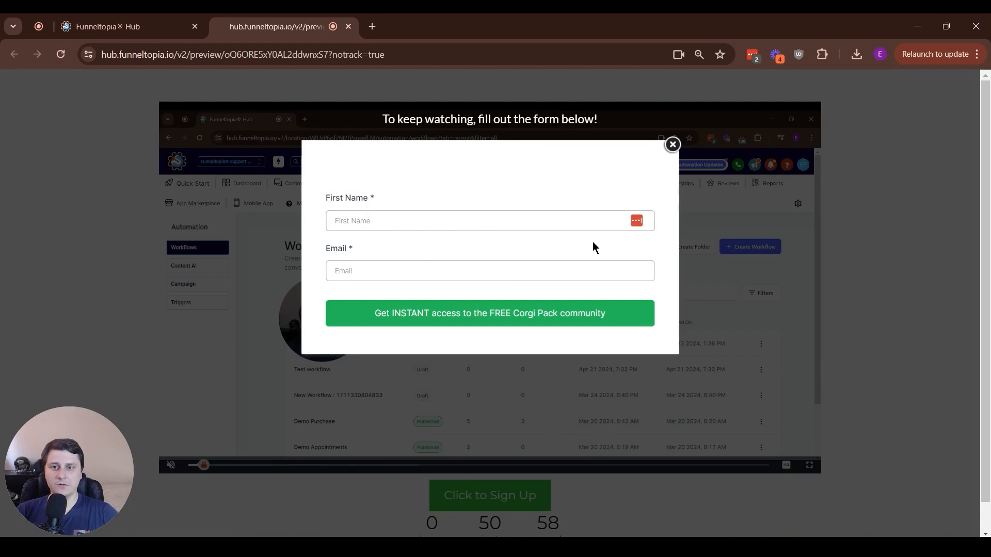
Fill in the preview's lead form with a first name and e-mail, submit it, and close the preview tab
left_click(420, 220)
type("Ed")
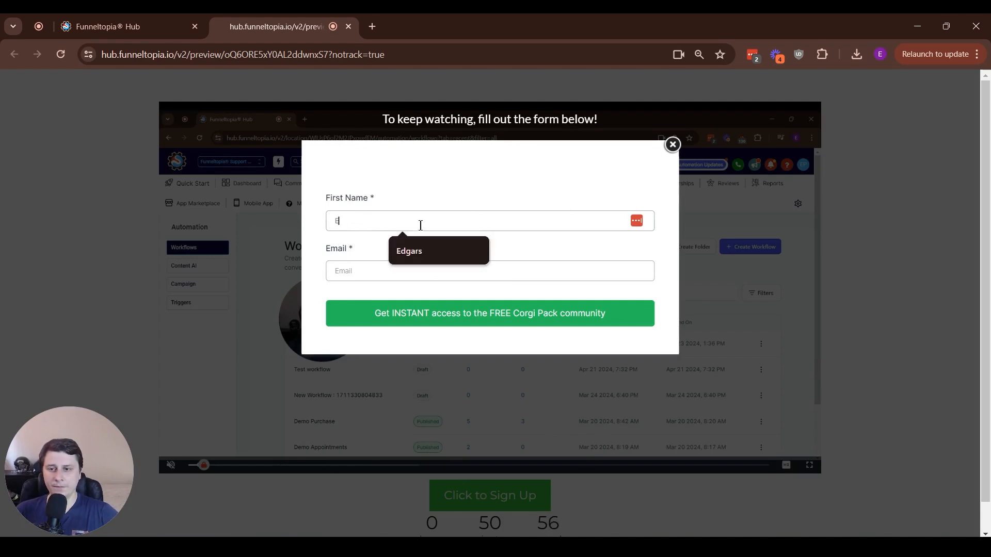
left_click(423, 270)
left_click(440, 305)
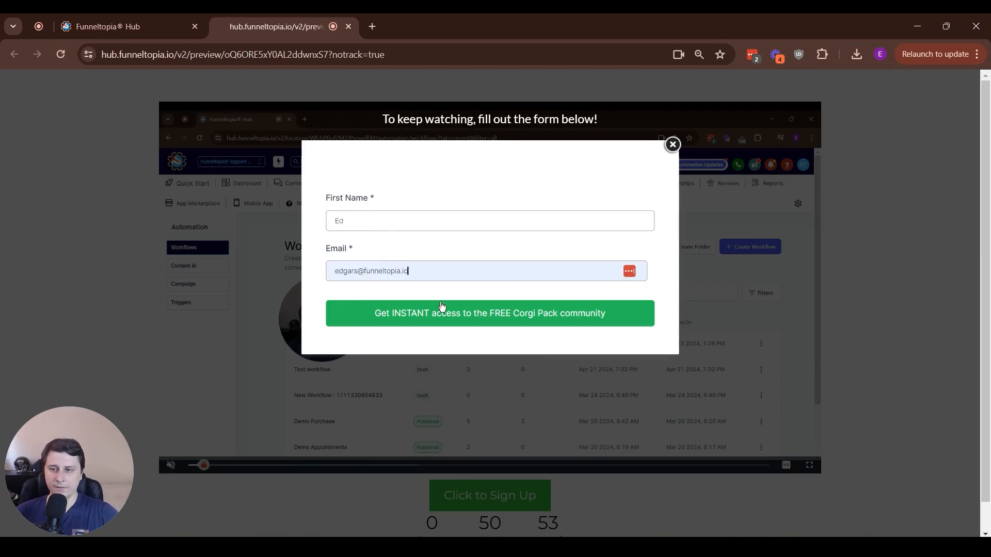
left_click(452, 317)
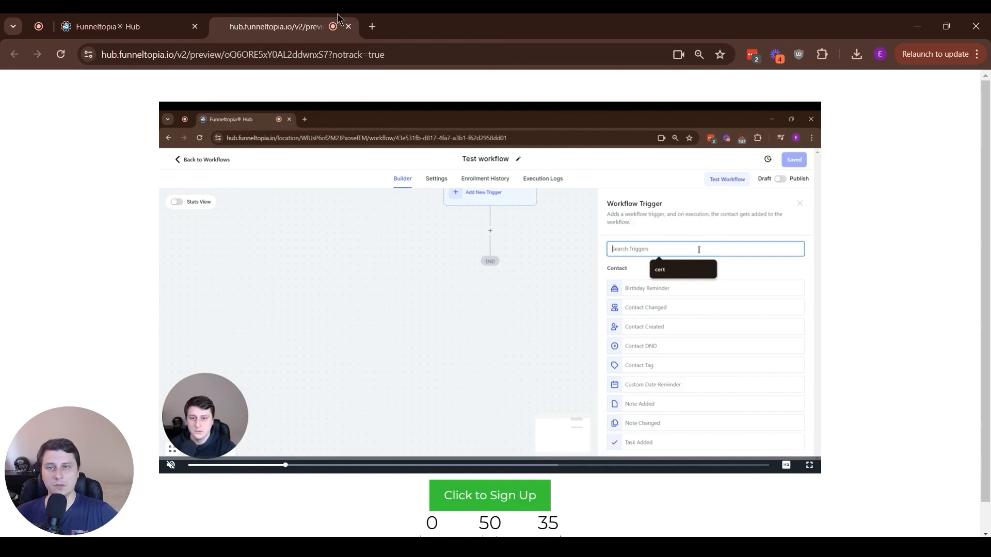
key("ctrl+w")
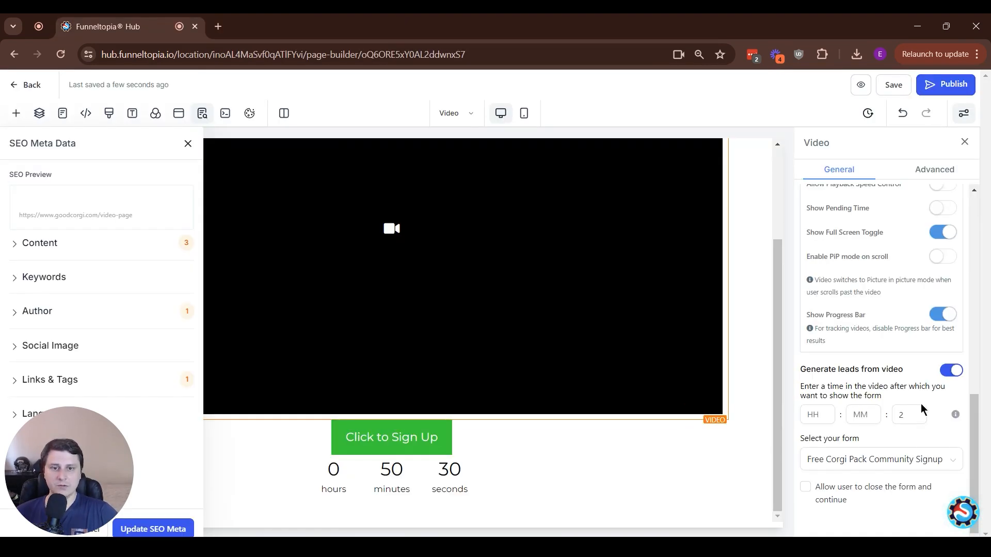
Turn off lead generation on the video and delete the countdown element below the sign-up button
left_click(951, 370)
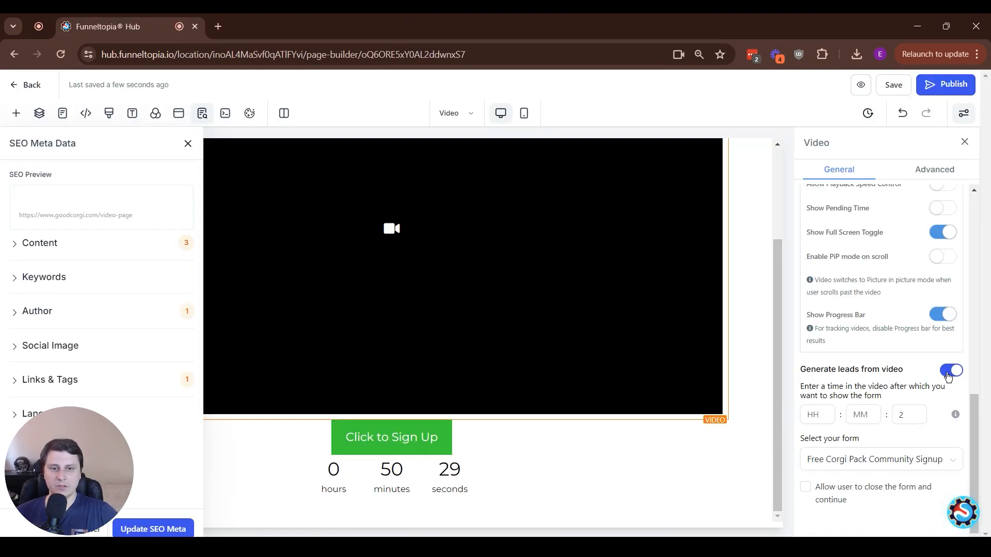
left_click(498, 448)
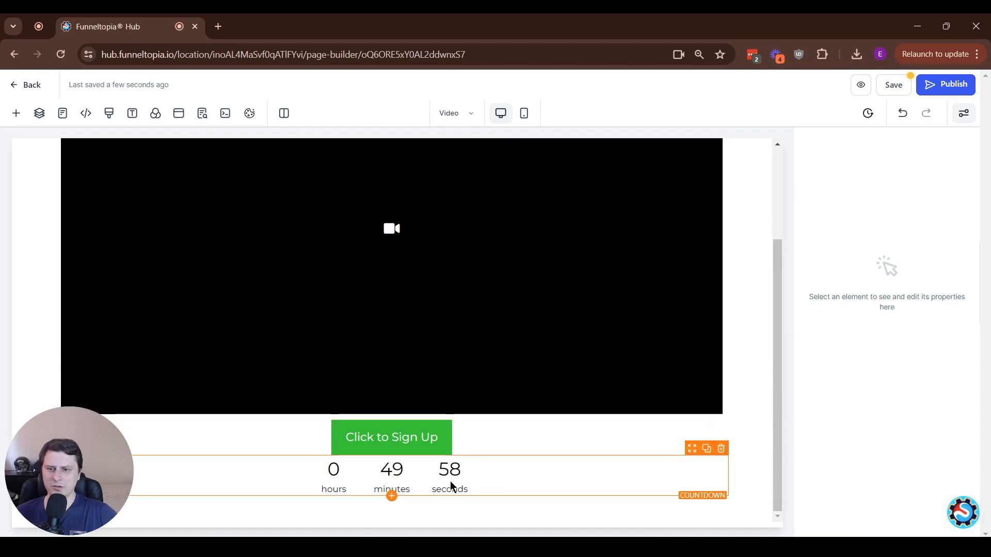
left_click(602, 475)
left_click(721, 448)
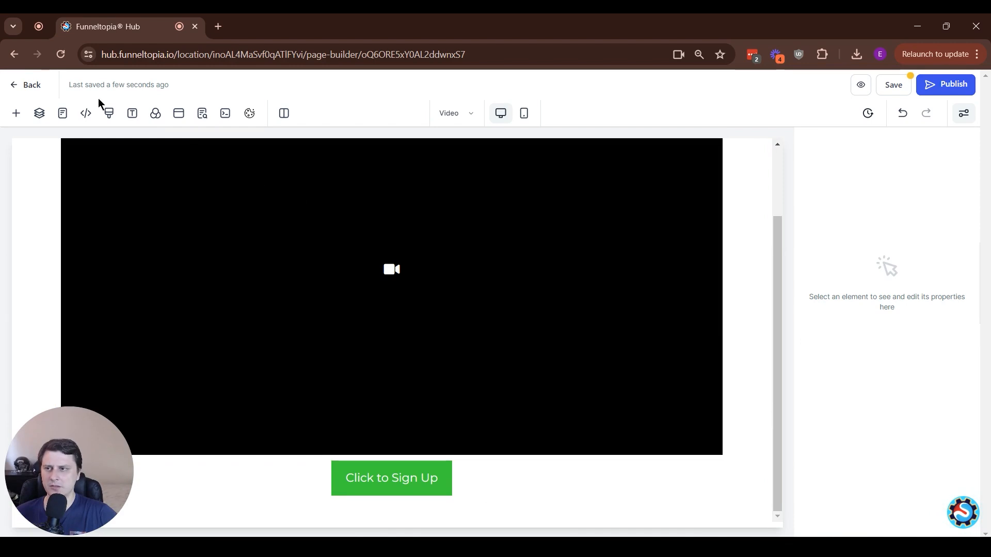
Add a Minute Timer element between the video and the sign-up button
left_click(16, 113)
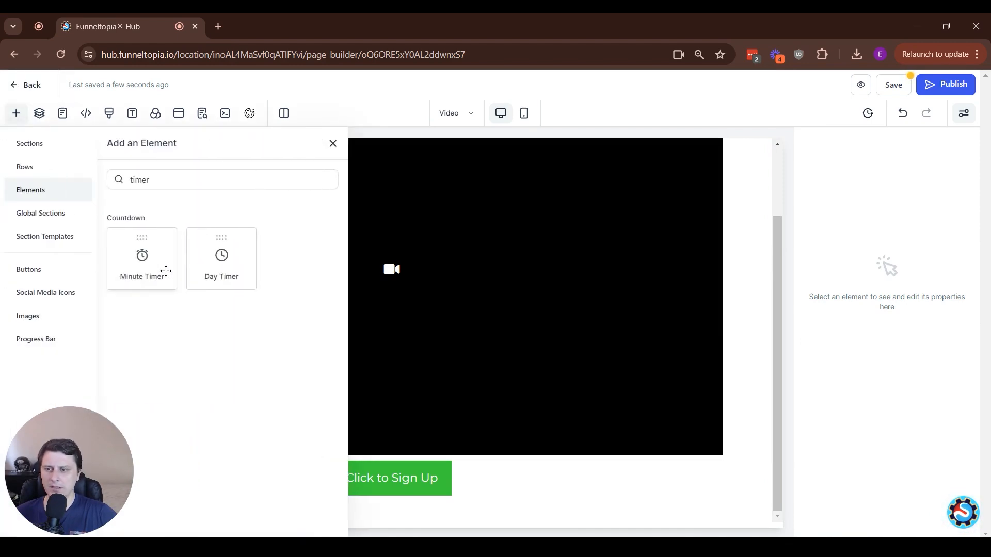
left_click_drag(148, 262, 480, 499)
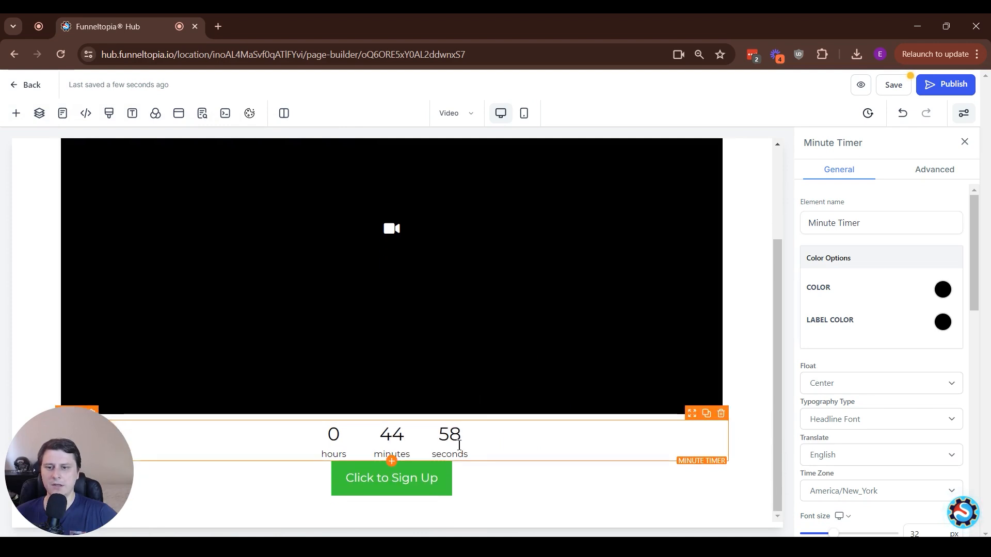
Set the Minute Timer's expire action to Show & Hide Element
scroll(881, 285, "down", 4)
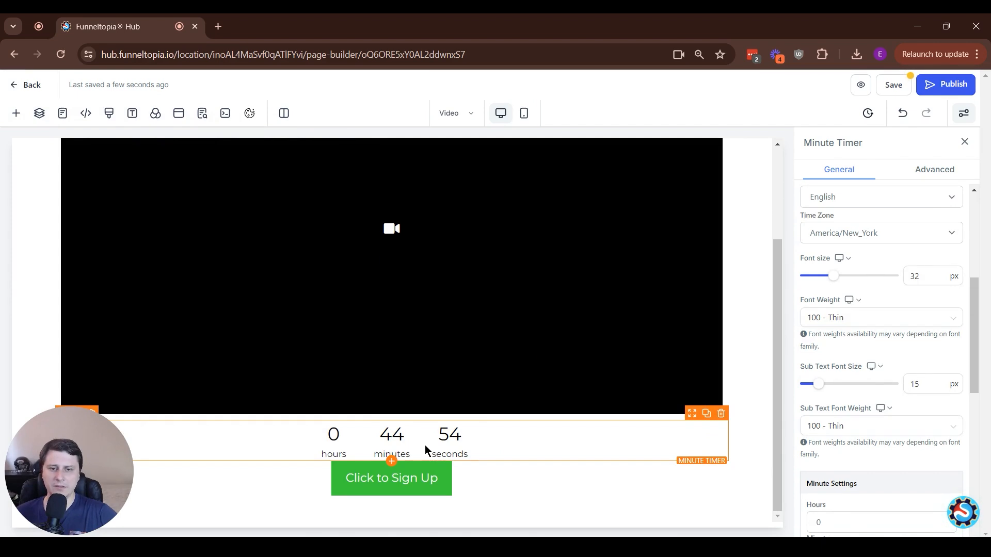
scroll(914, 393, "down", 10)
scroll(913, 393, "up", 2)
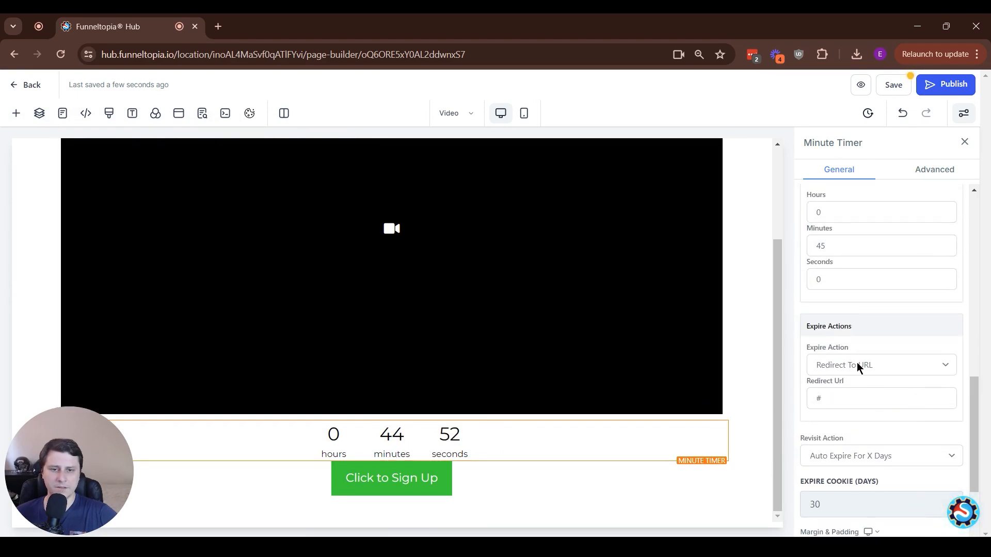
left_click(859, 365)
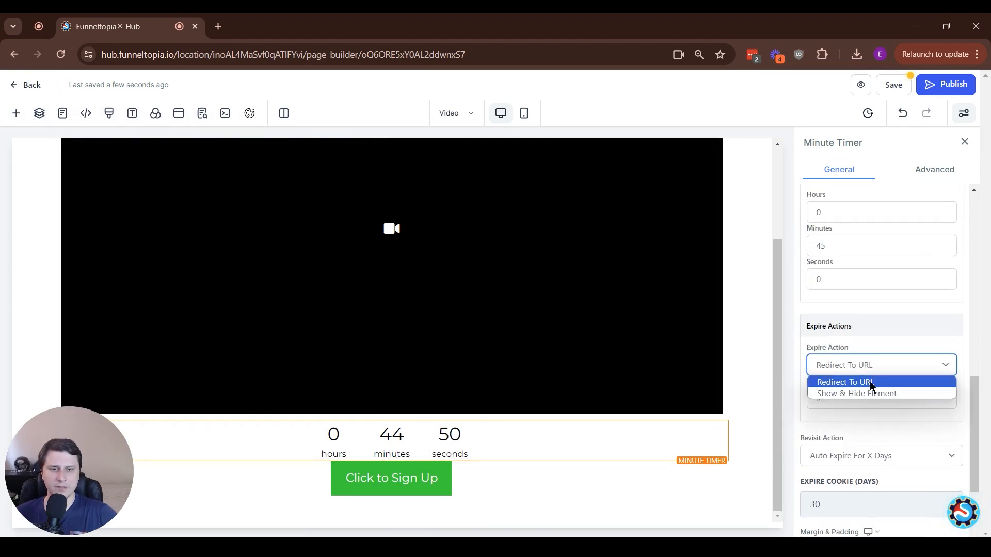
left_click(826, 394)
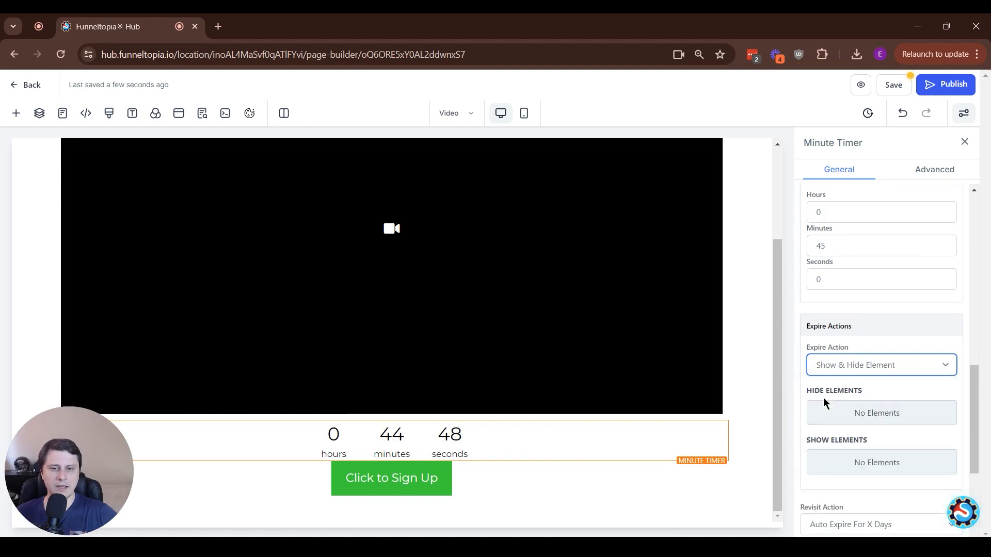
Make the timer hide the Minute Timer and show the Button when it expires
left_click(849, 422)
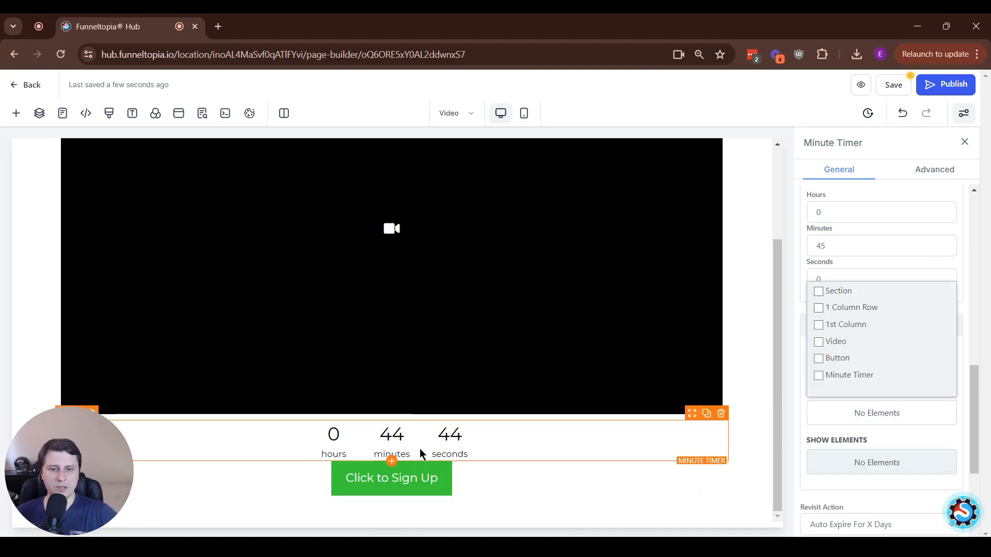
left_click(820, 377)
left_click(871, 467)
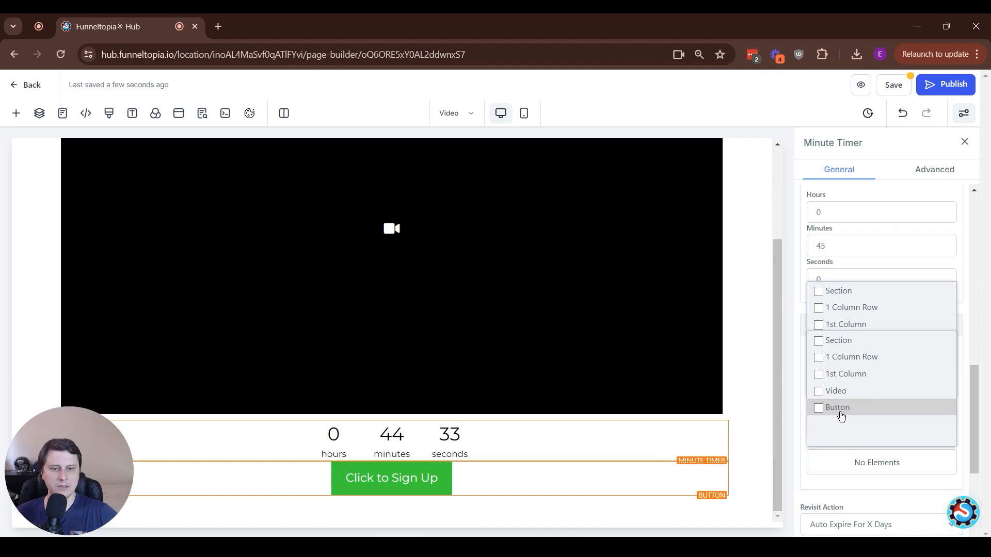
left_click(840, 410)
left_click(804, 467)
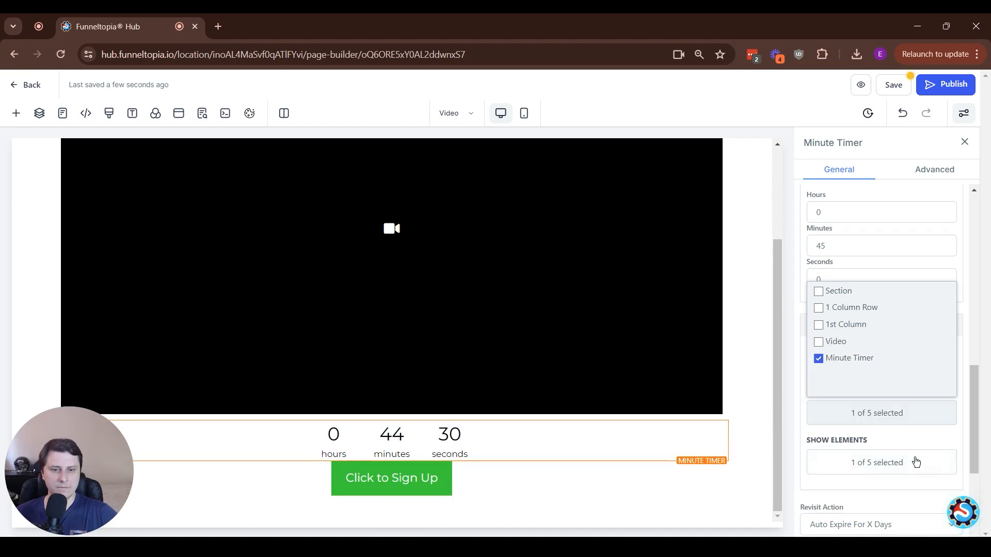
left_click(926, 424)
Set the timer's duration to 0 minutes and 2 seconds
scroll(914, 367, "down", 2)
scroll(911, 365, "up", 3)
double_click(883, 312)
type("0")
key("Tab")
type("2")
left_click(794, 287)
scroll(847, 287, "down", 1)
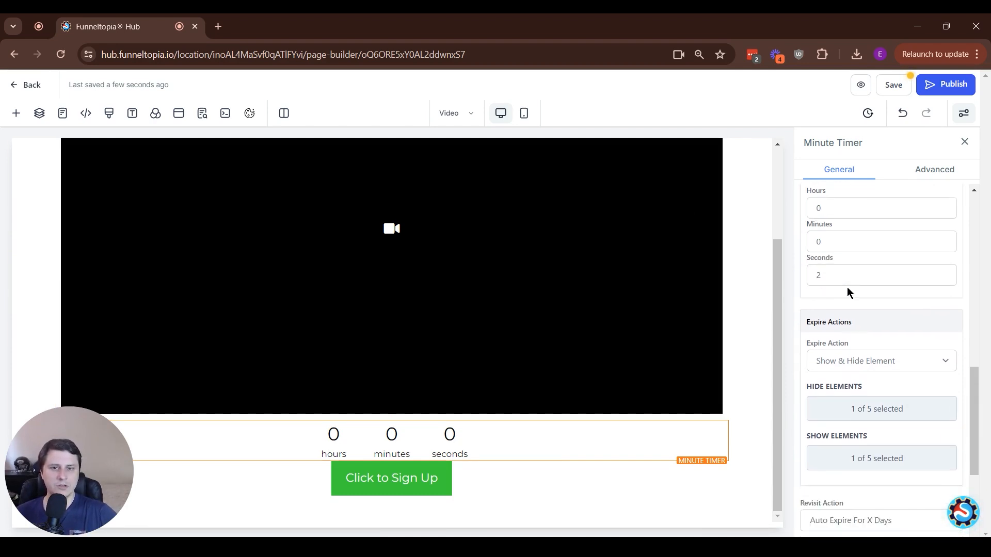
scroll(852, 289, "up", 5)
scroll(852, 288, "down", 4)
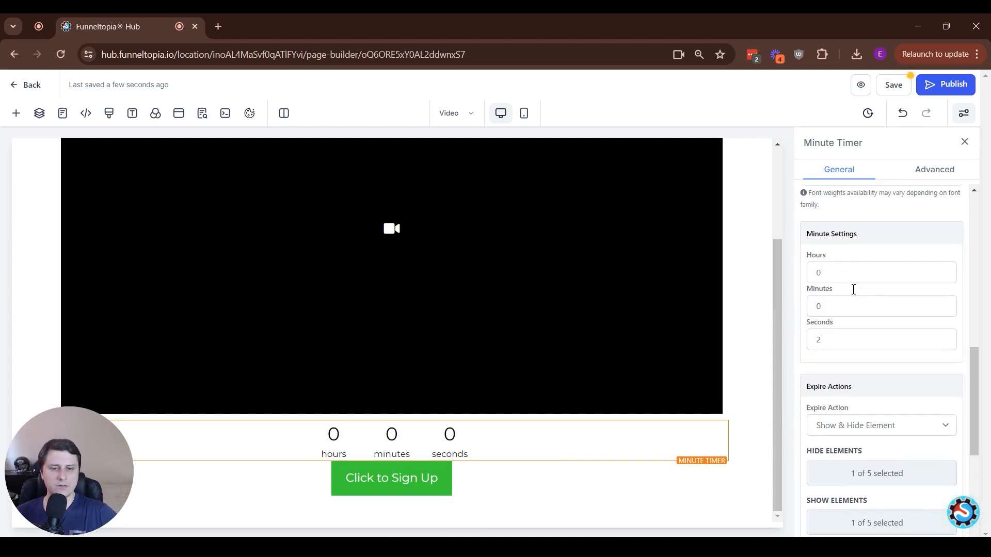
scroll(854, 289, "down", 1)
left_click_drag(806, 346, 862, 347)
left_click(859, 362)
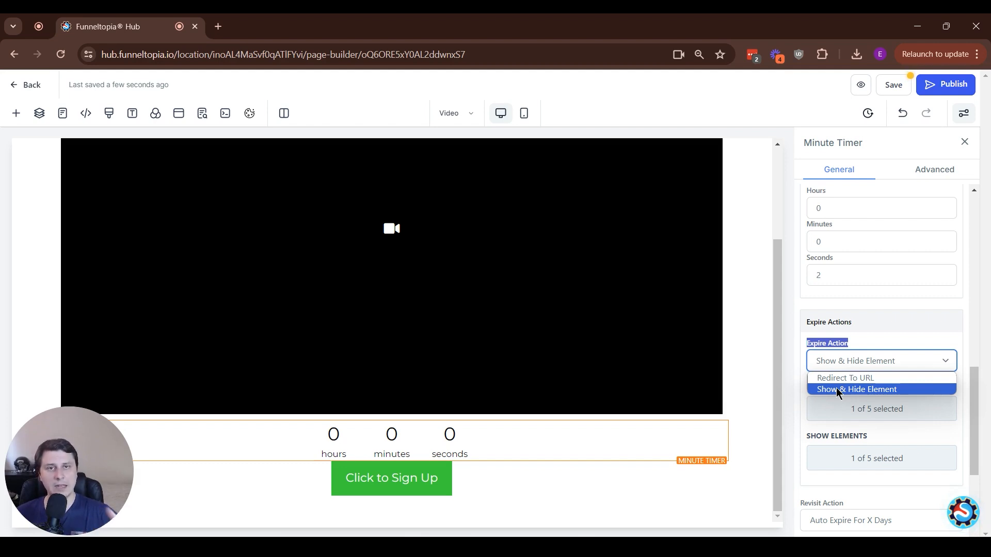
left_click(860, 390)
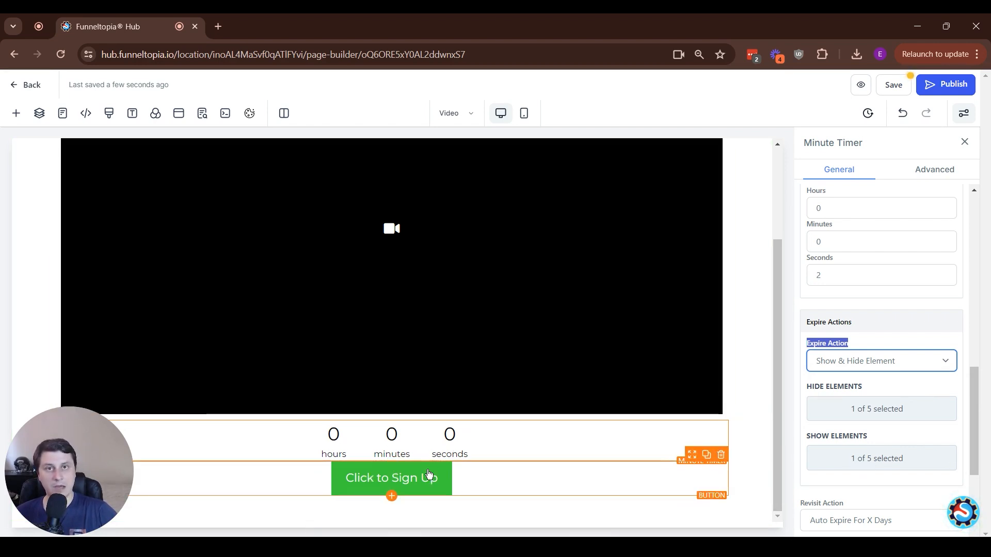
Publish the page, open its preview to watch the timer expire, and close the preview tab
left_click(950, 89)
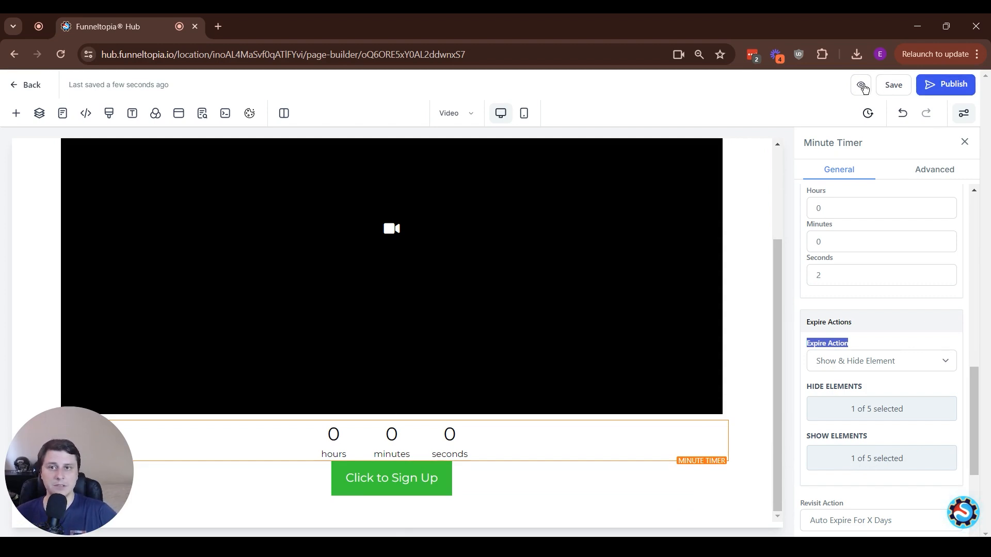
left_click(864, 87)
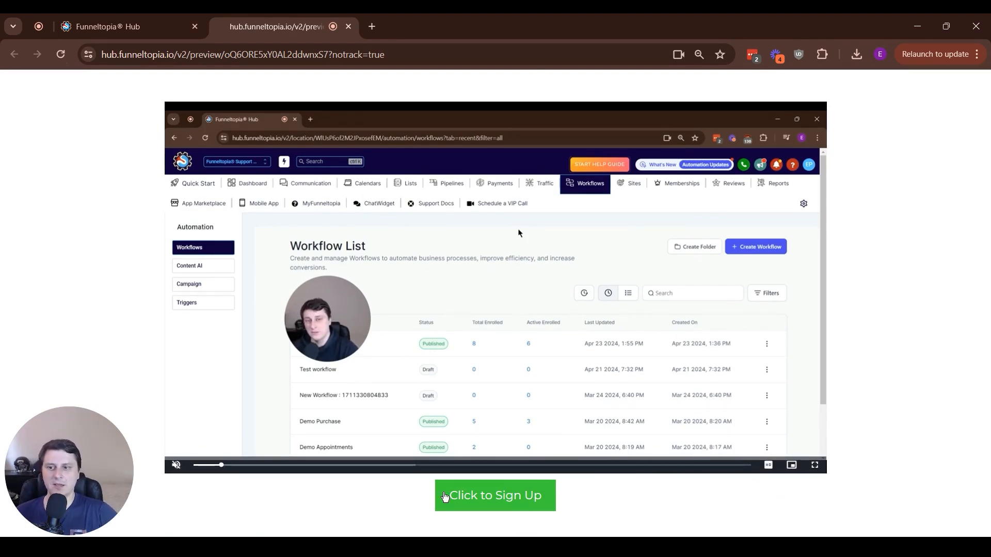
key("ctrl+w")
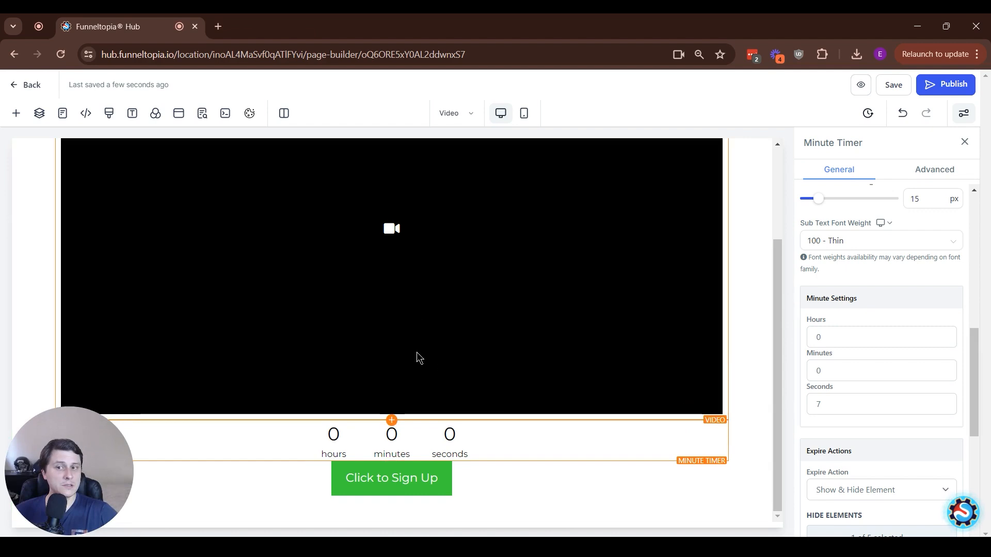
Review the settings of the video and the Minute Timer on the page
scroll(417, 352, "up", 3)
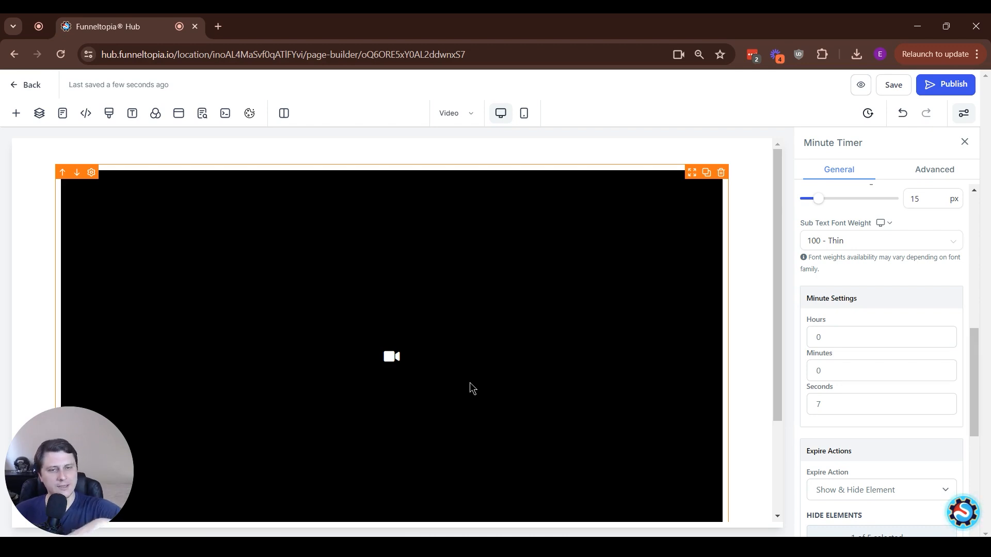
scroll(473, 382, "down", 3)
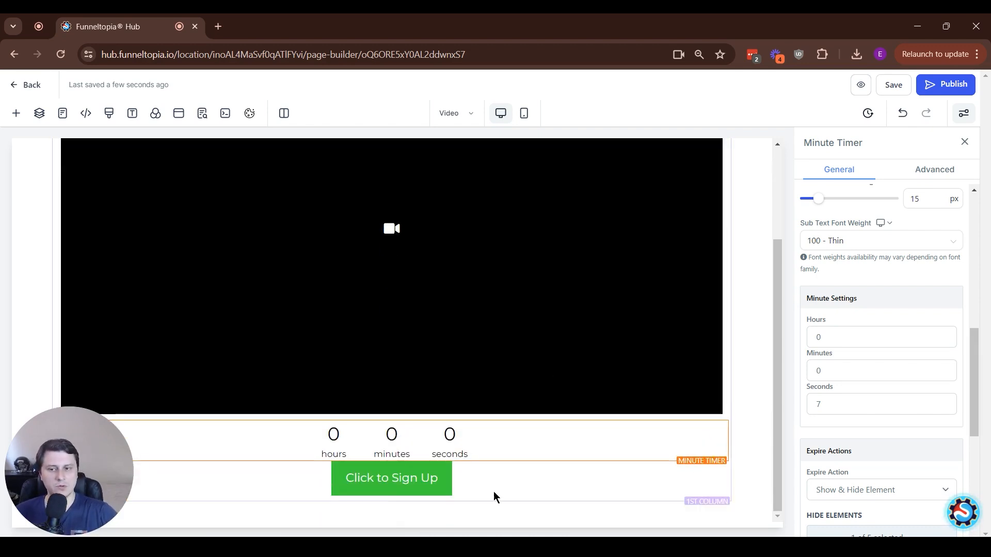
left_click(508, 292)
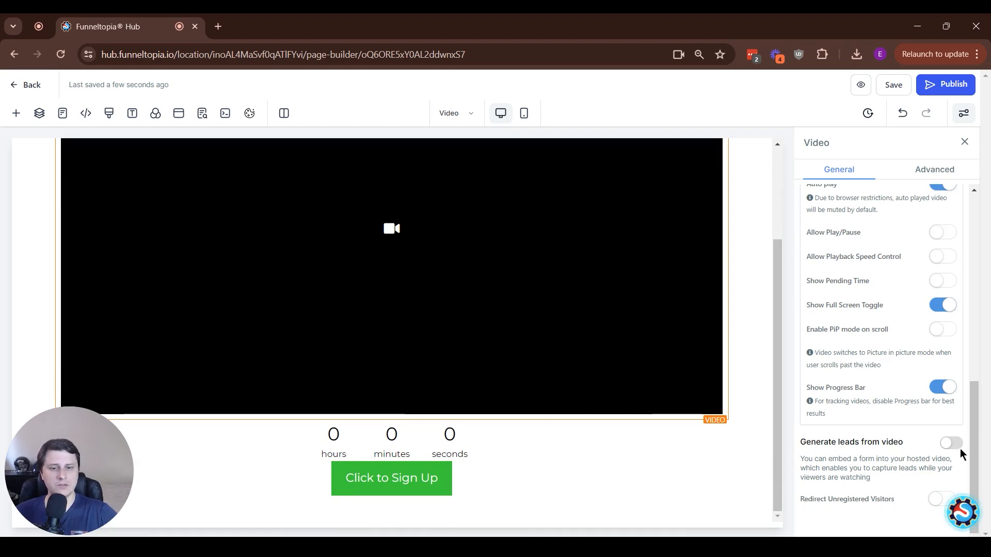
left_click(646, 450)
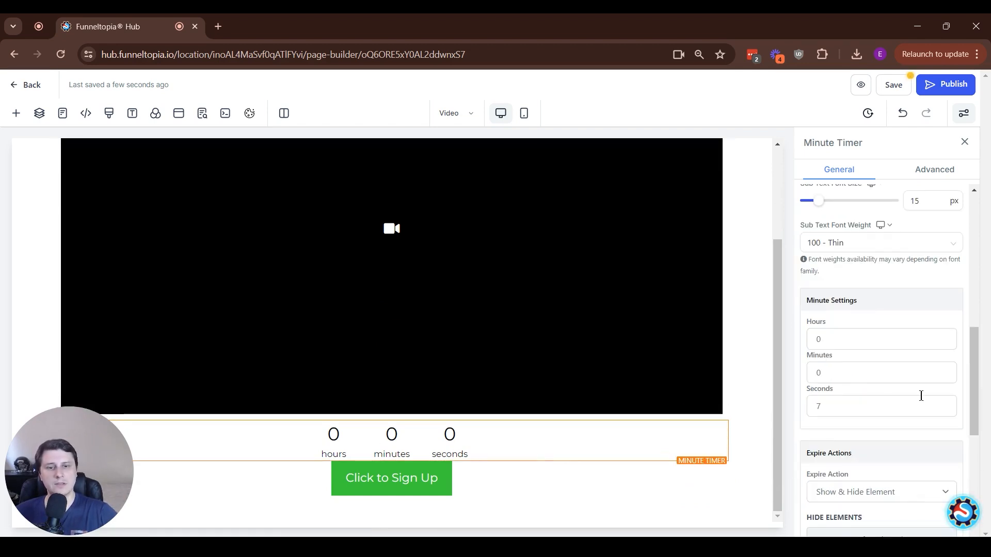
scroll(877, 376, "down", 6)
scroll(902, 343, "up", 3)
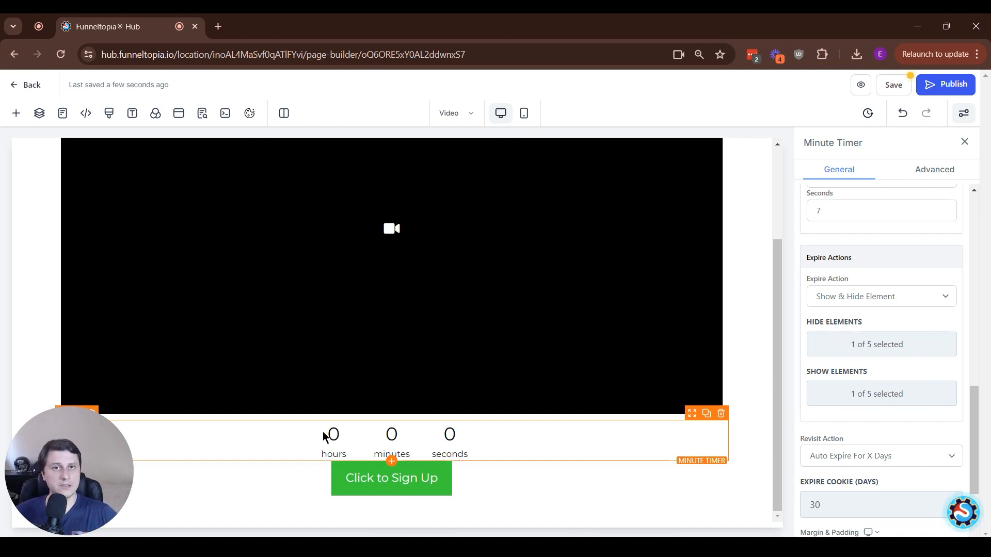
left_click(965, 513)
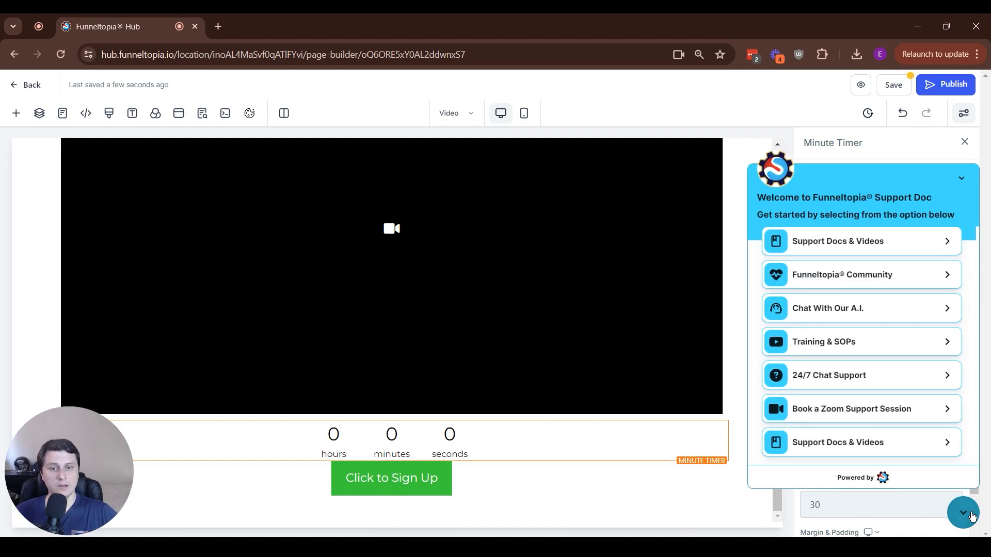